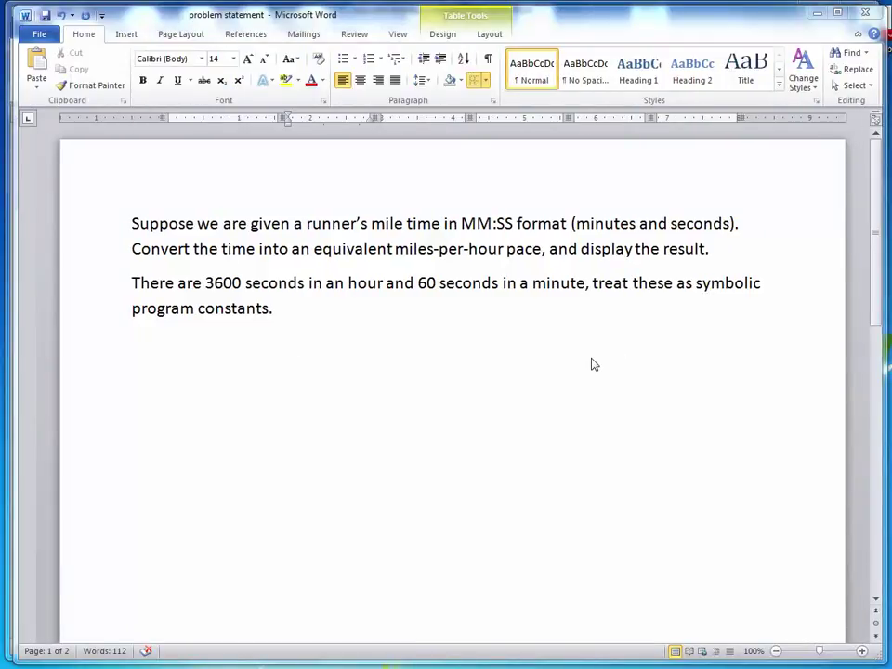
Scroll down to page 2, showing the colour-coded problem statement and the empty data table
drag(876, 223, 878, 447)
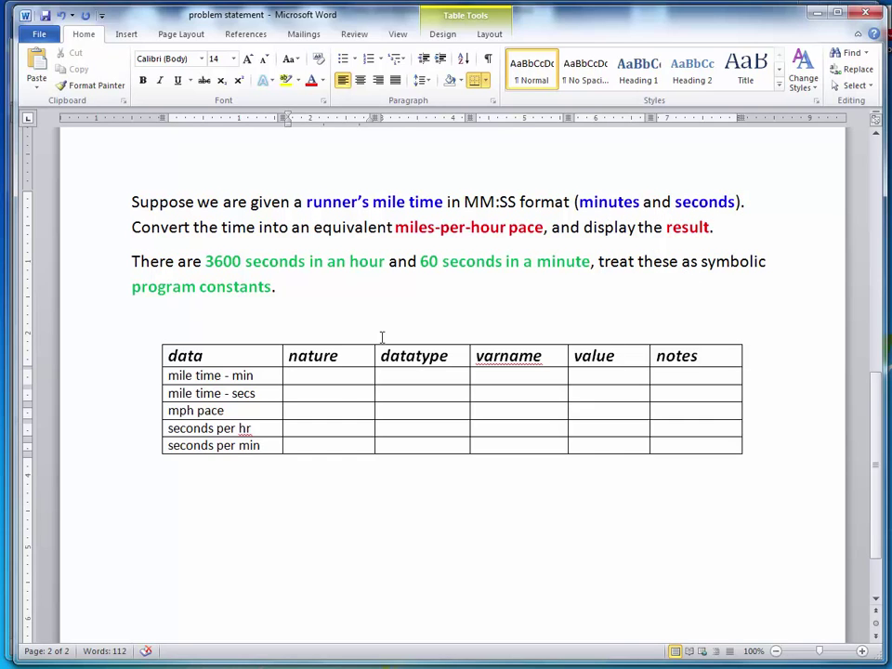
Enter 'Whole #' as the nature for both mile-time rows
text(Whole #)
click(294, 392)
text(Whol)
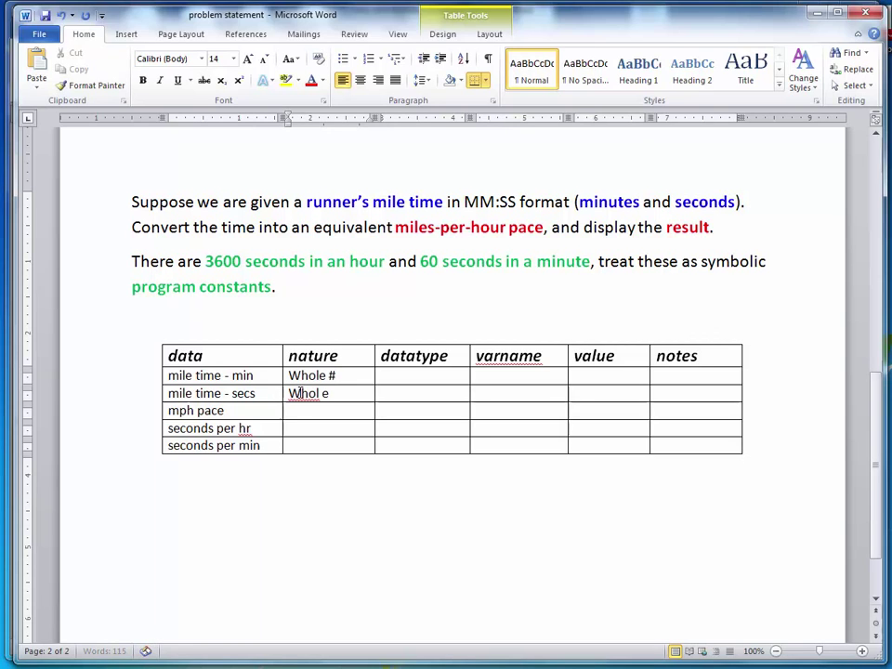
text(3)
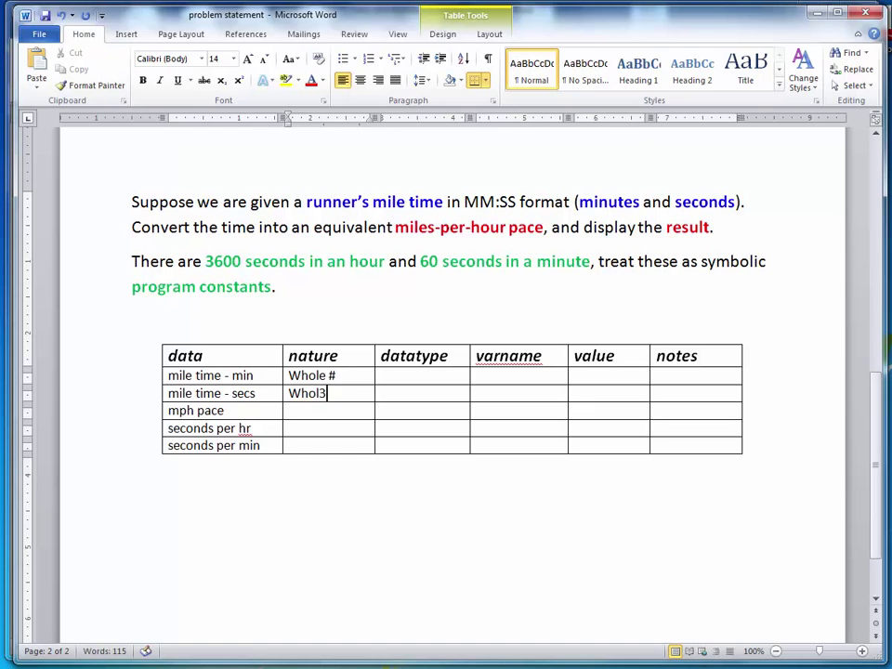
key(BackSpace)
text(e #)
Set the datatype of both mile-time rows to lowercase 'int'
click(424, 376)
text(Int)
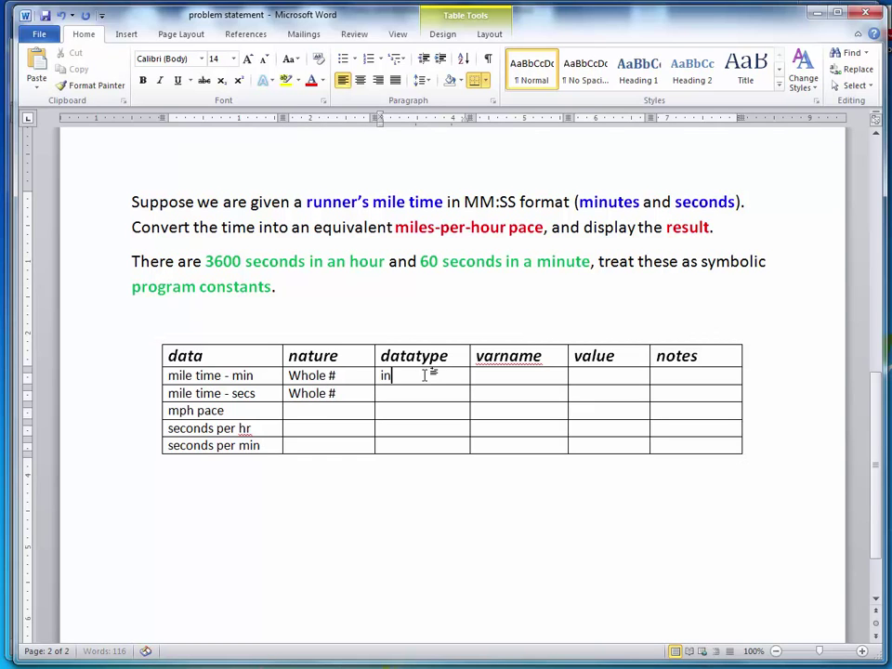
click(402, 393)
text(int)
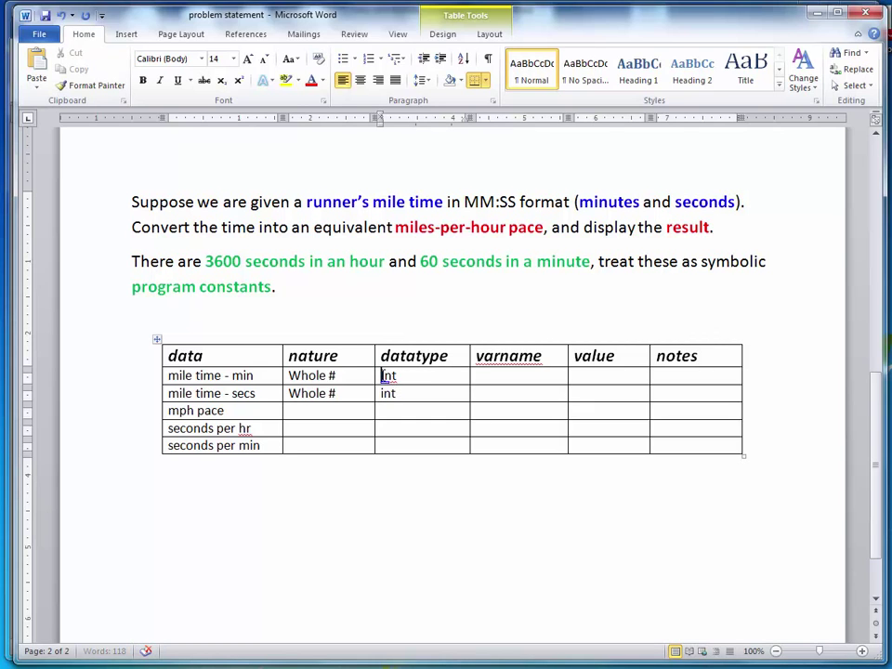
click(384, 376)
key(BackSpace)
text(i)
Give the mph pace row nature 'decimal' and datatype 'double'
click(352, 414)
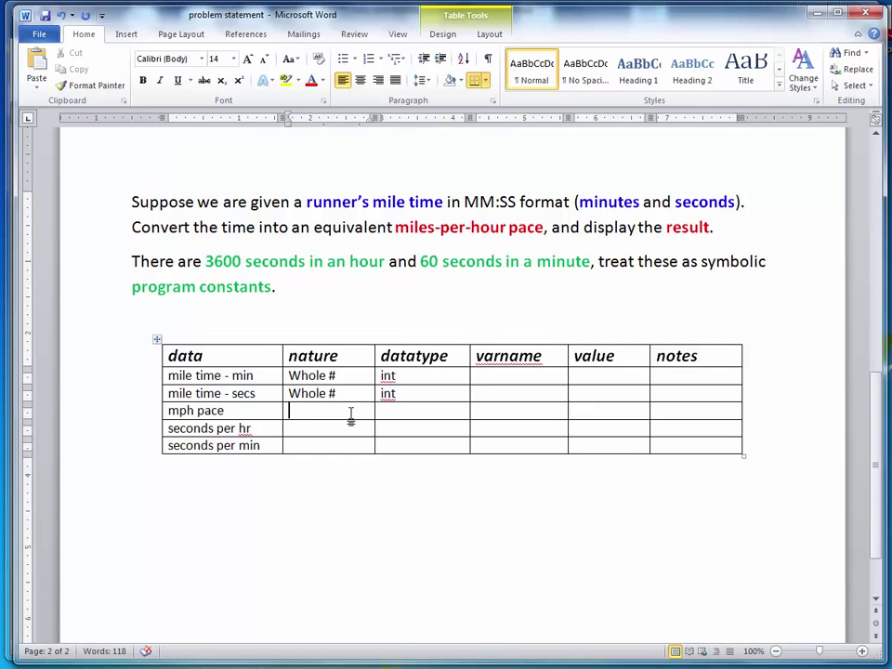
text(deciomal)
key(BackSpace)
key(BackSpace)
key(BackSpace)
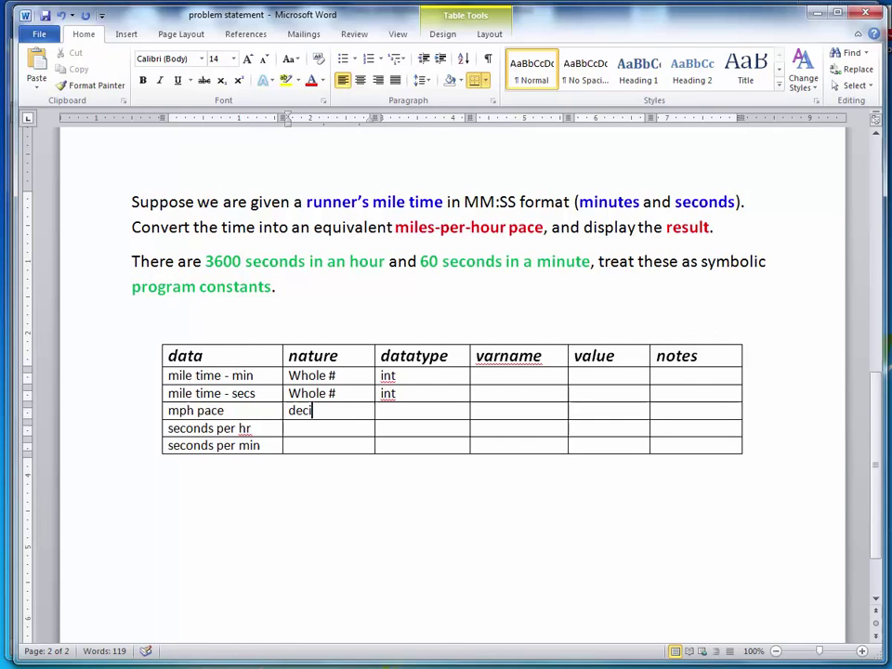
text(mal)
click(442, 411)
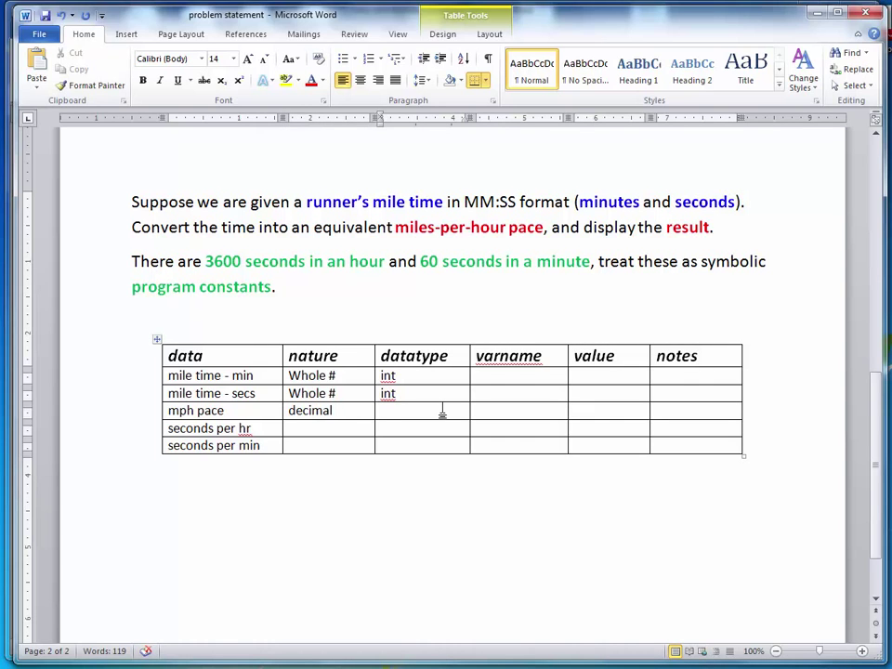
text(double)
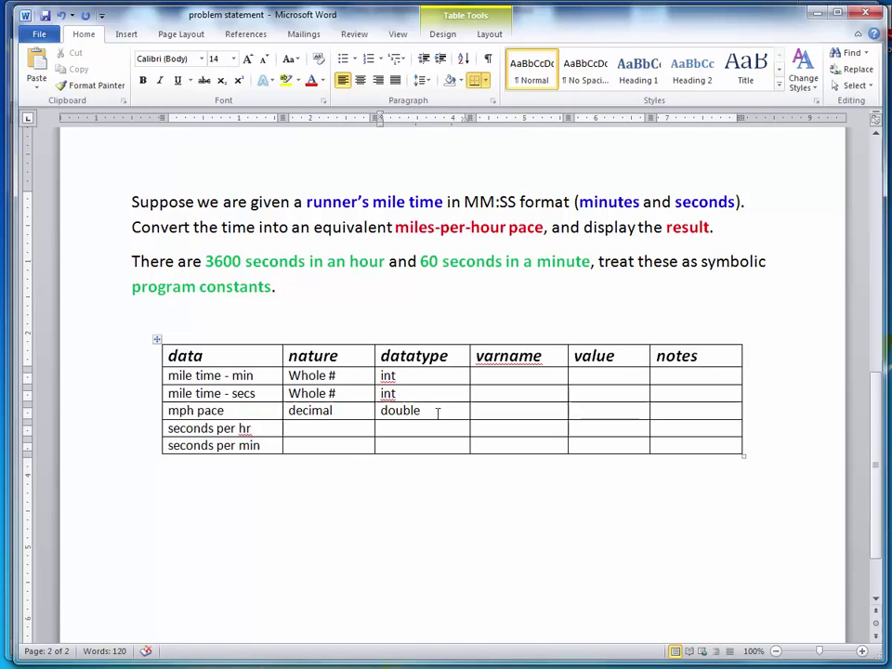
Set nature 'Whole #' and datatype 'int' for the seconds-per-hour and seconds-per-minute rows
click(333, 428)
text(whol)
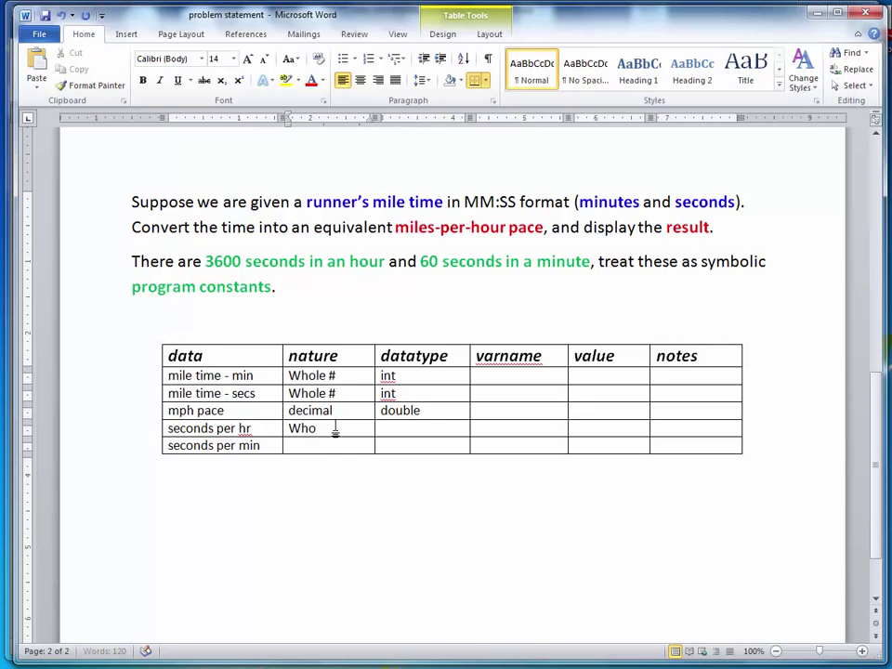
key(BackSpace)
text(e #)
click(336, 443)
text(whole)
text( #)
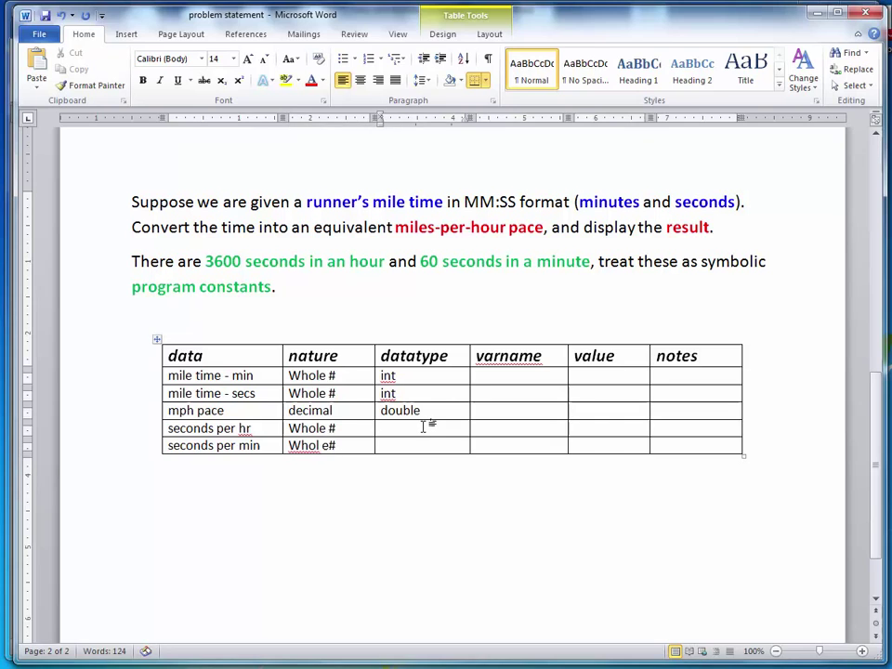
click(423, 426)
text(int)
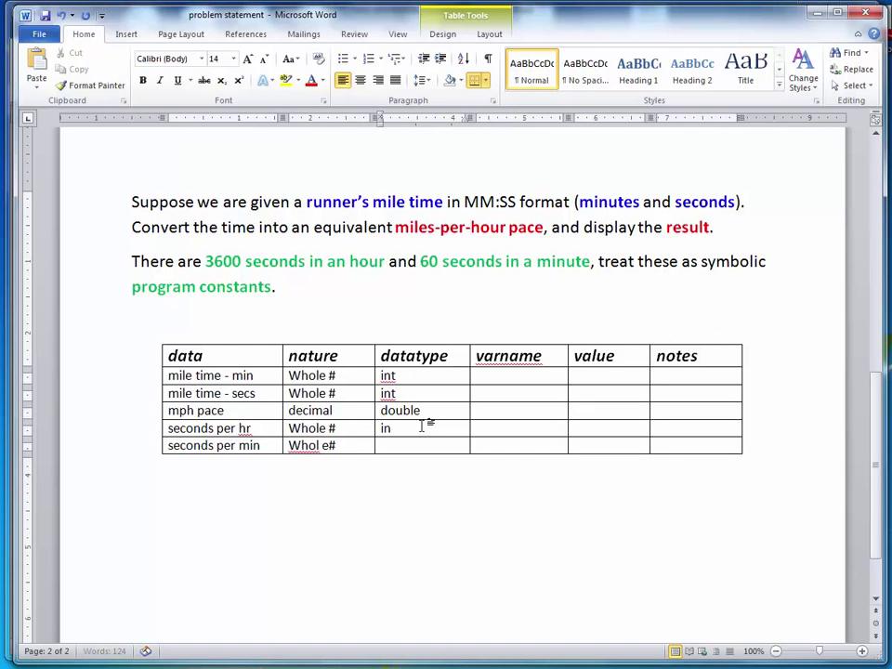
click(413, 445)
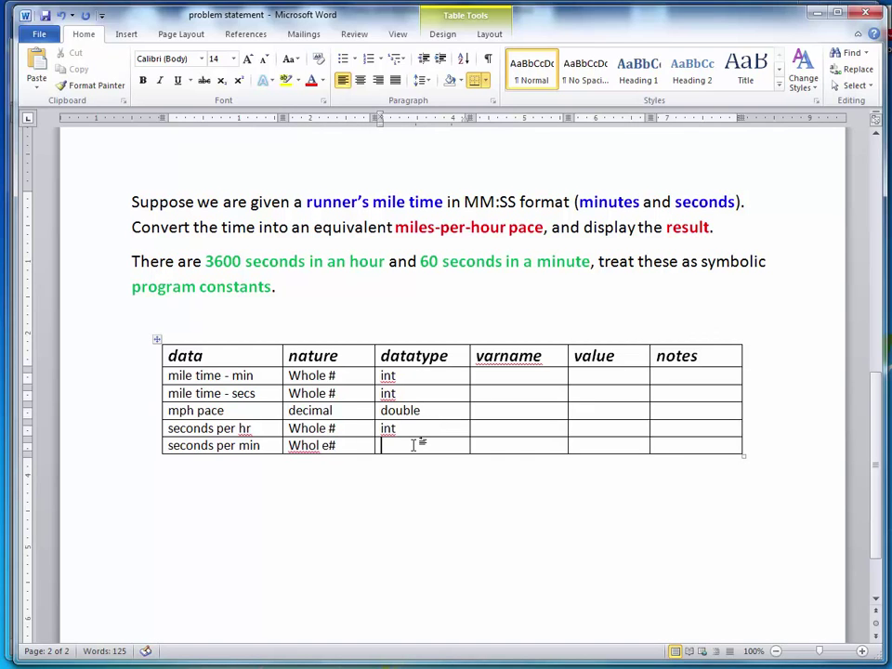
text(int)
Note both seconds-per-hour and seconds-per-minute rows as constants
click(697, 427)
text(contas)
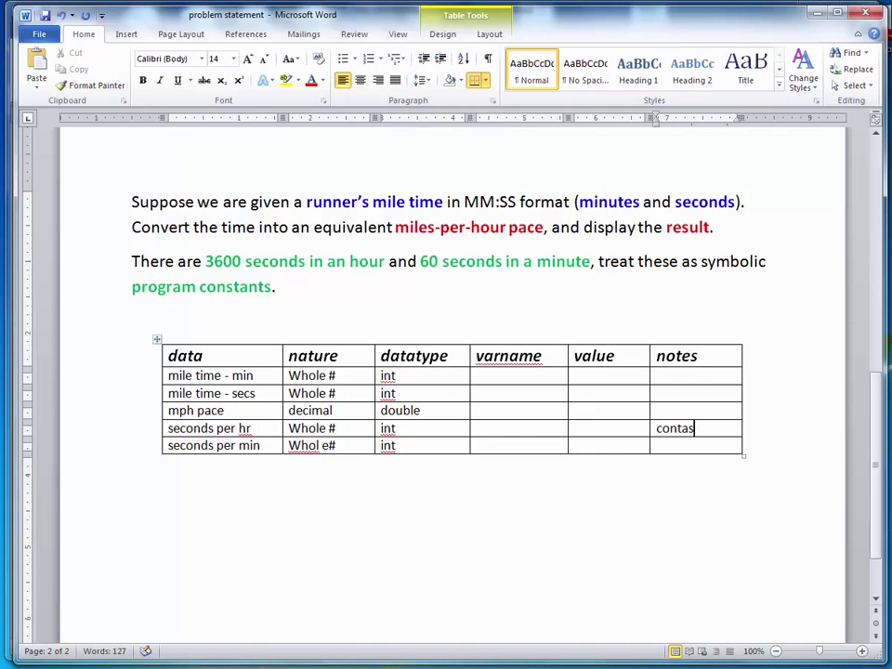
key(BackSpace)
key(BackSpace)
key(BackSpace)
text(stant)
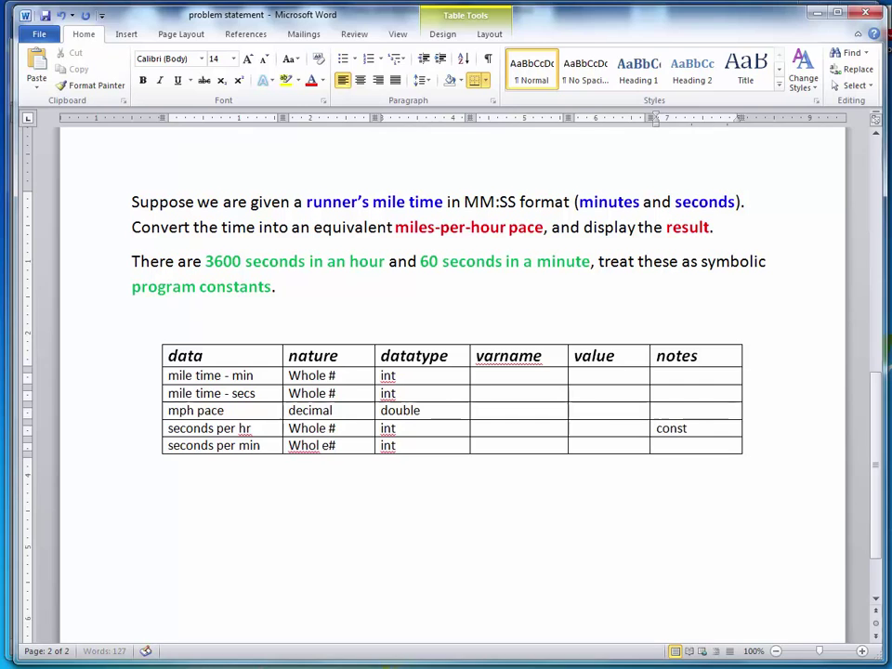
click(690, 446)
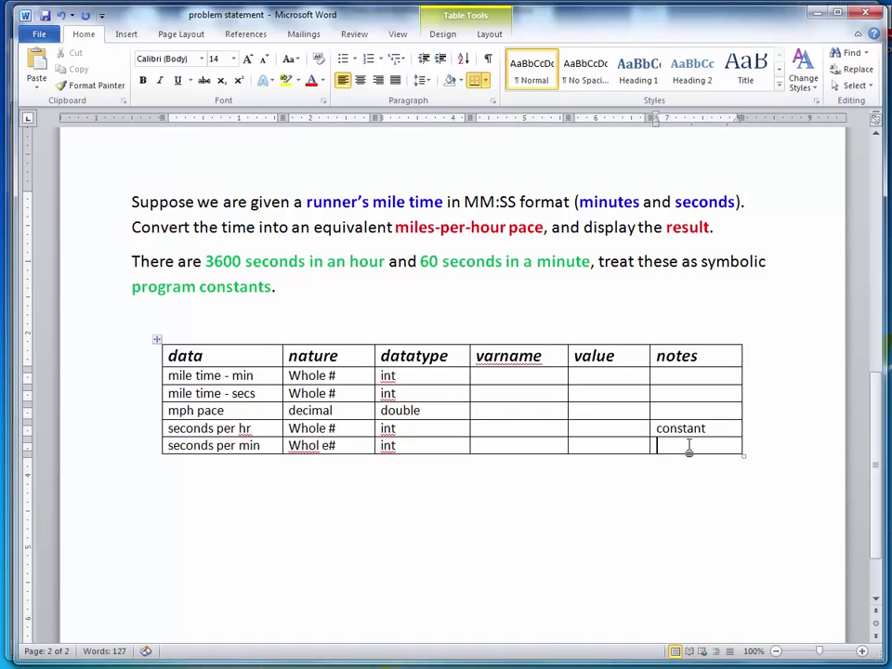
text(constant)
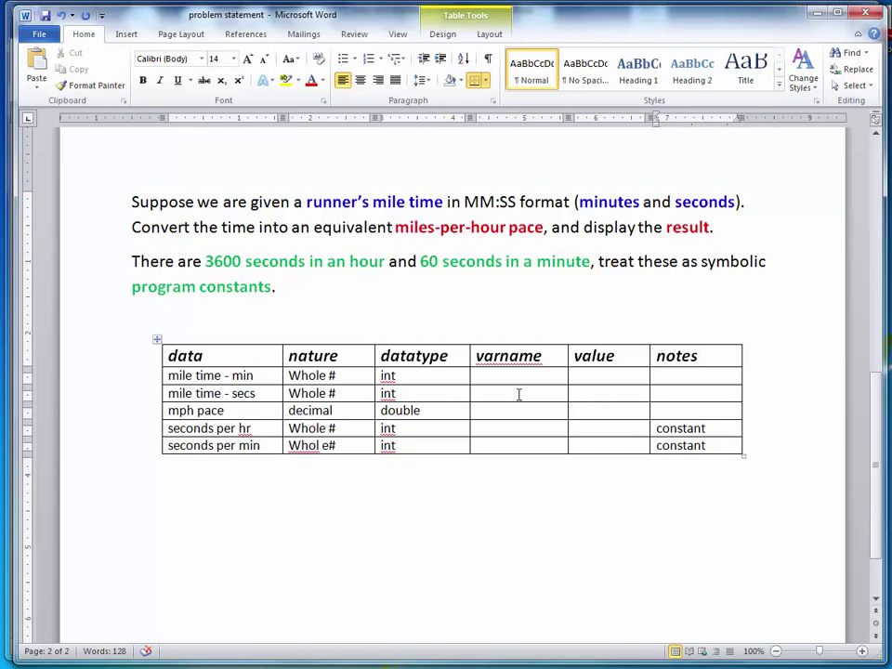
Mark the mile-time rows as 'input' and the mph pace row as 'output' in the notes column
click(663, 371)
text(inpu)
text(t)
click(672, 392)
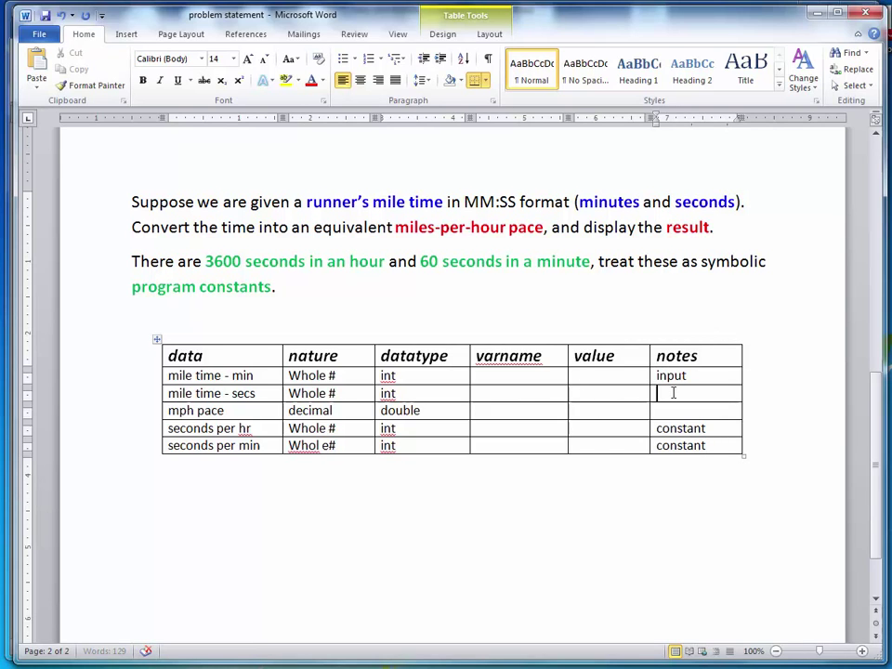
text(input)
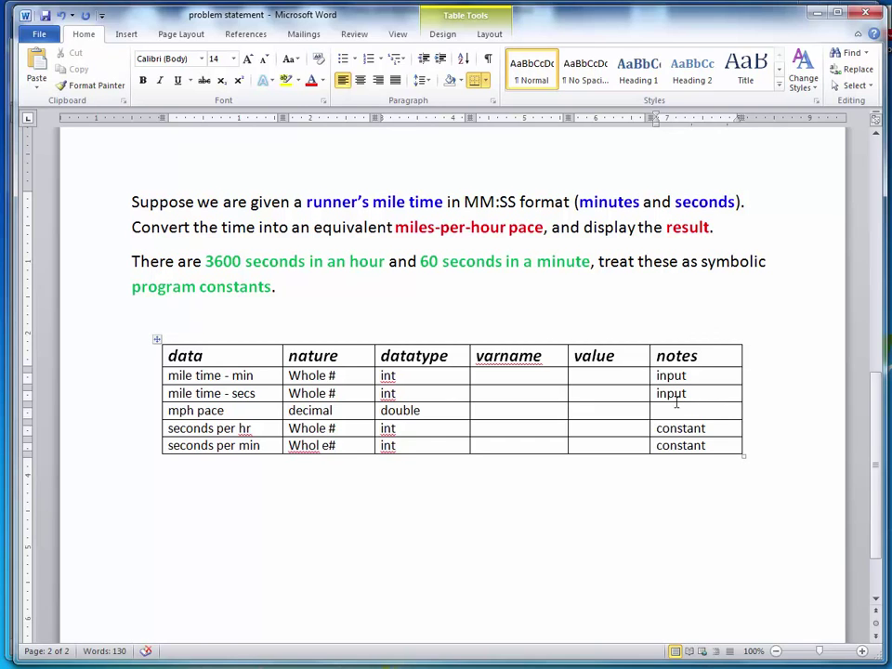
click(682, 416)
text(output)
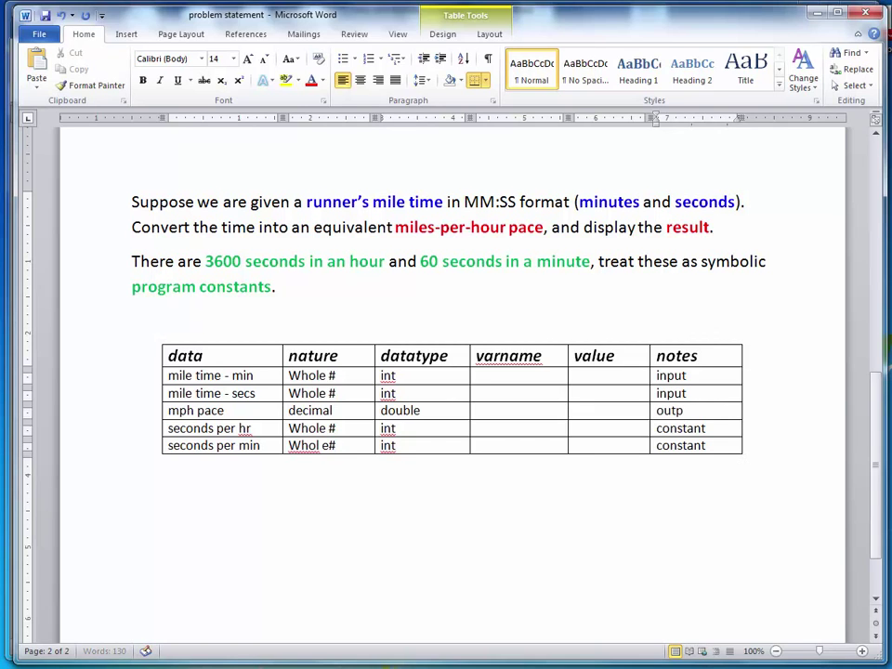
Type the varnames inputMins, inputSecs, mphPace, SECS_PER_HR and SECS_PER_MIN down the column
click(493, 375)
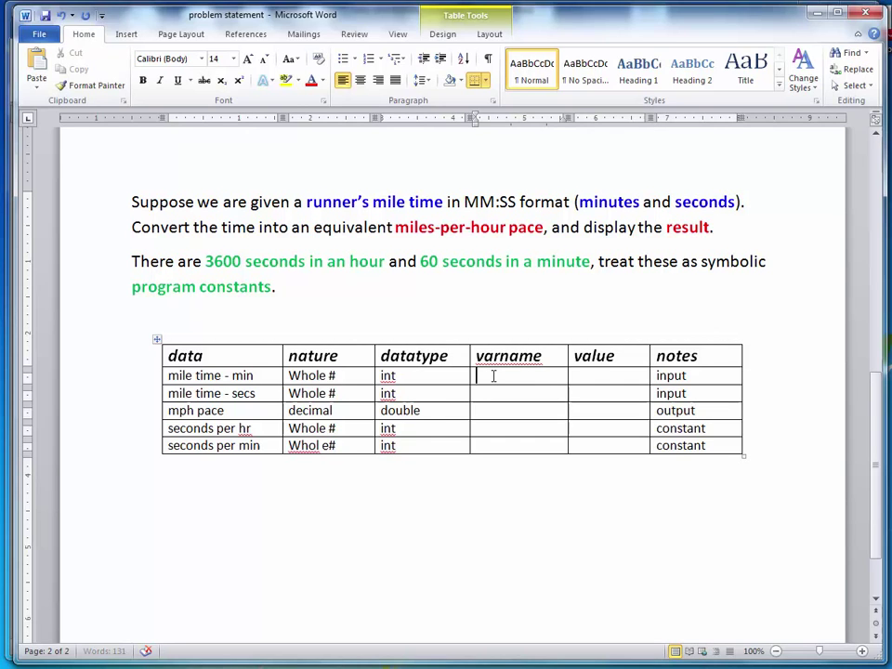
text(input)
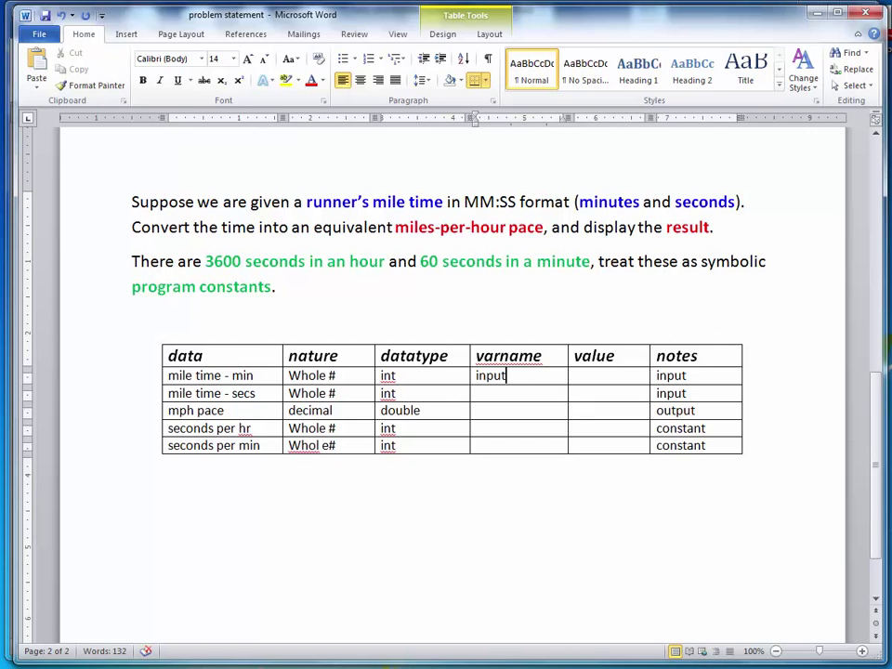
text(M)
text(ins)
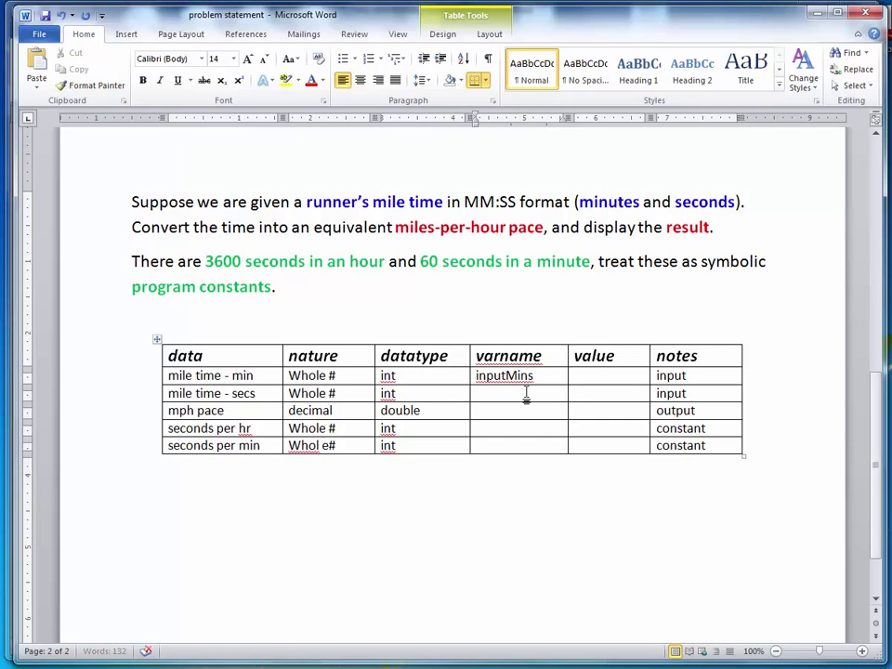
click(526, 394)
text(inputSe)
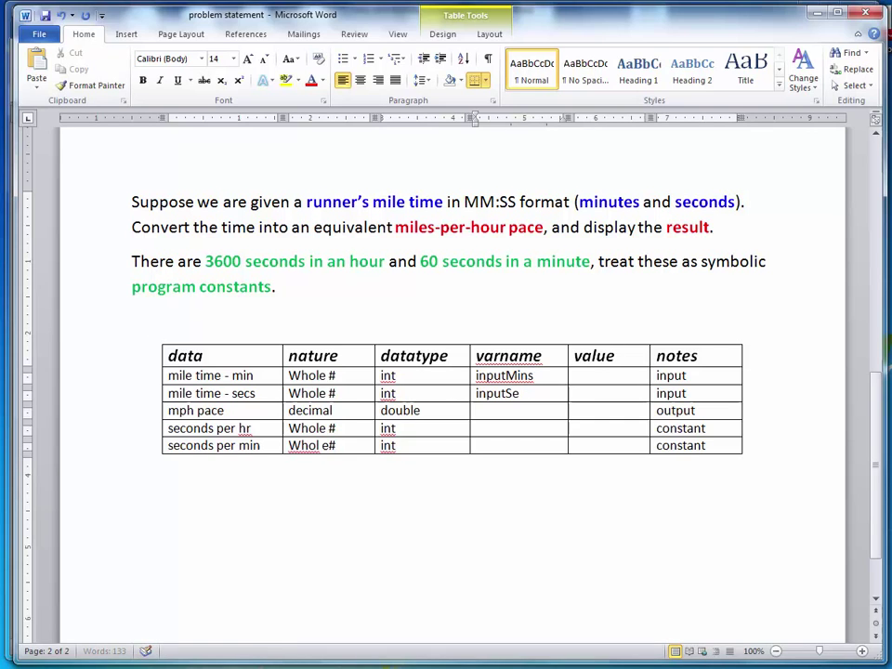
text(cs)
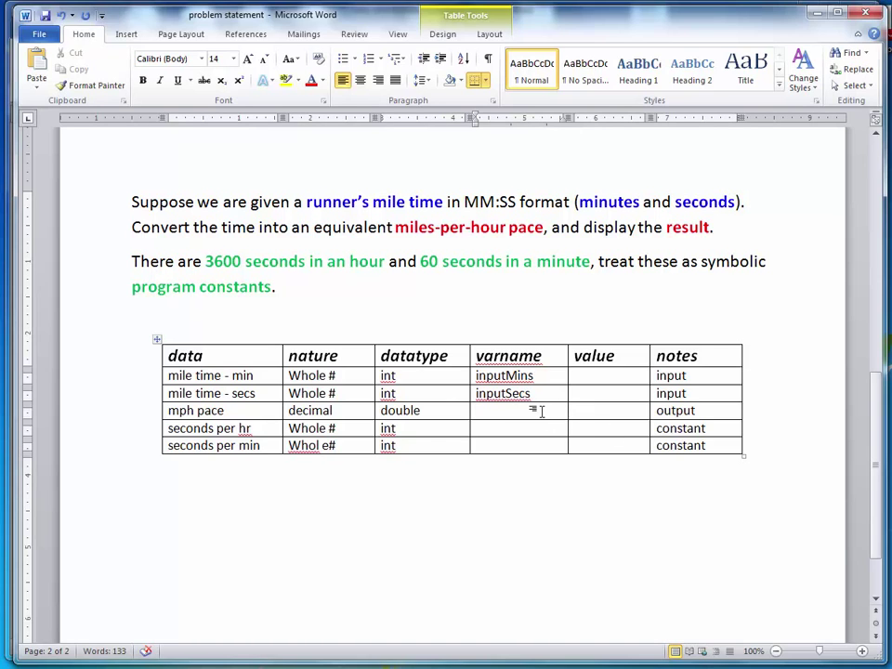
text(mph)
text(Pace)
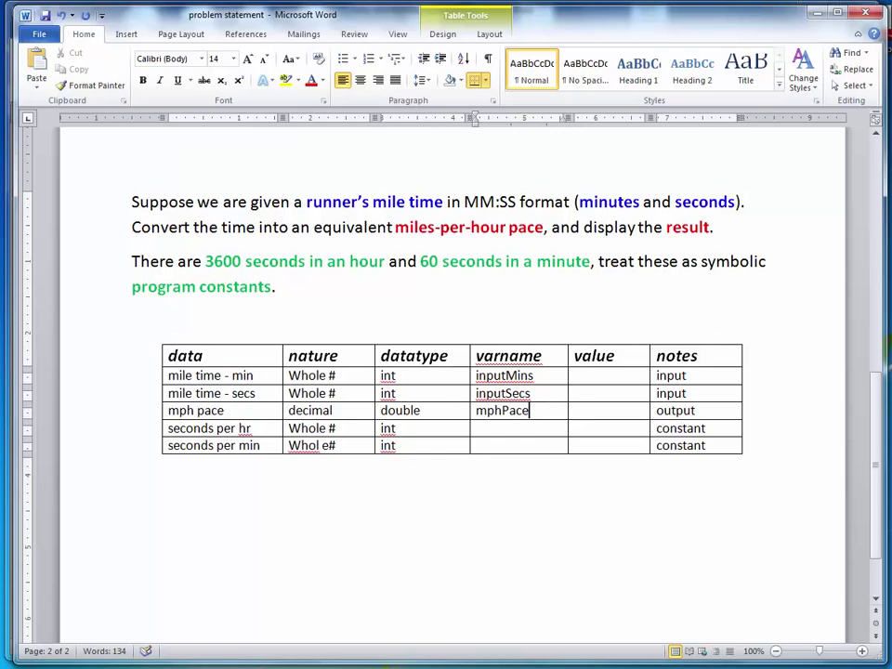
key(Down)
text(SE)
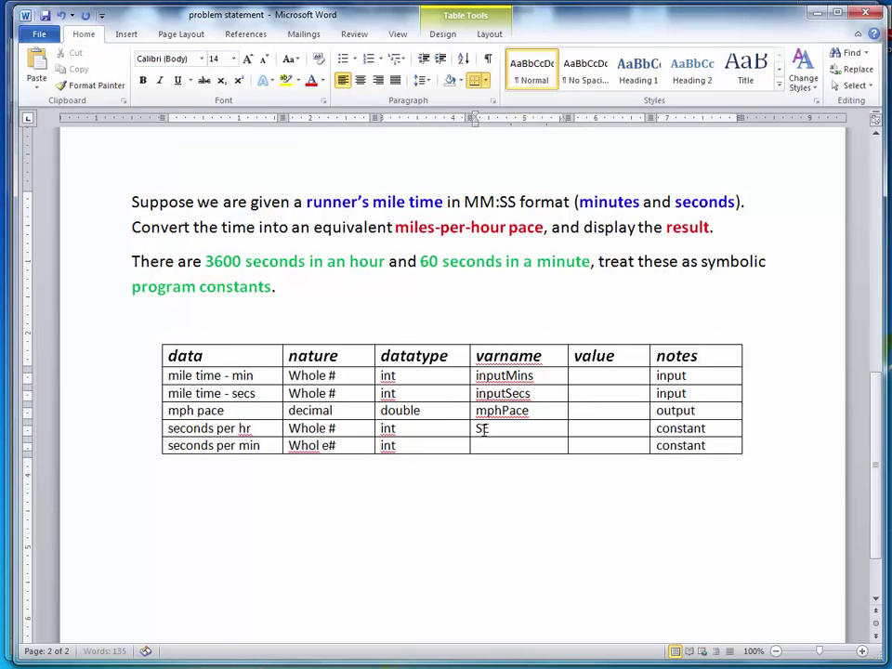
text(CS)
text(_PER_HR)
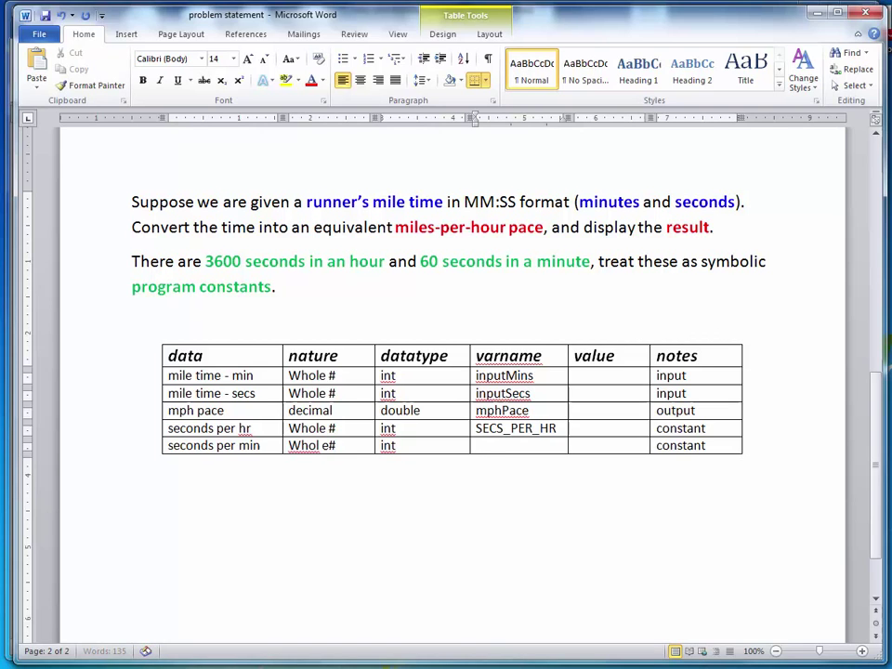
click(480, 447)
text(S)
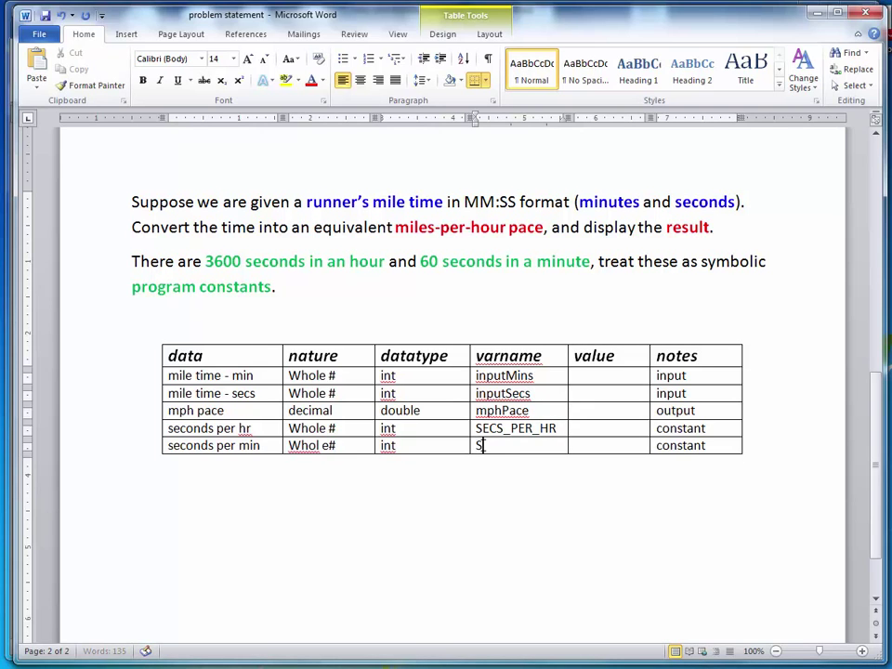
text(_PER)
text(_MIN)
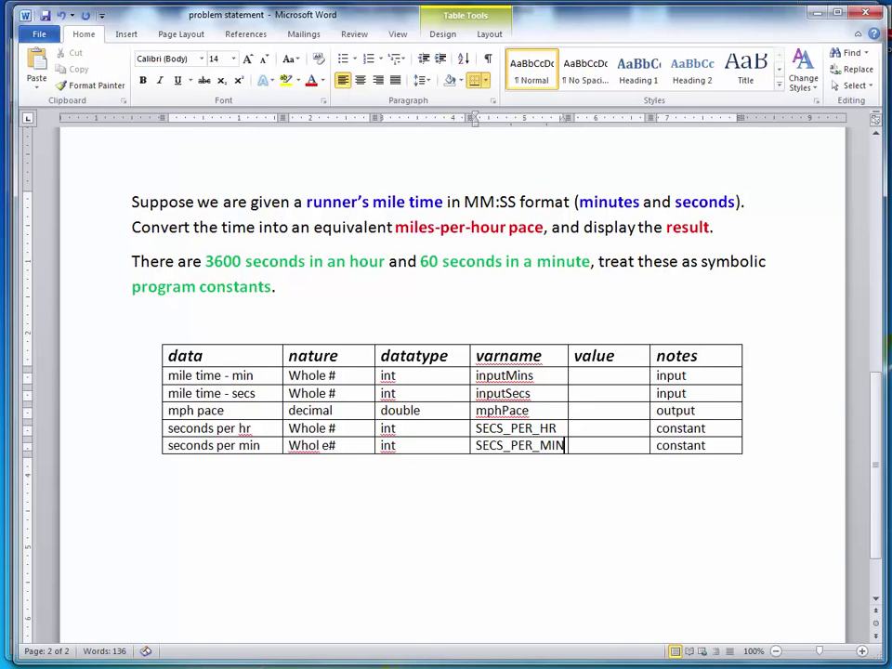
Enter values 3600 and 60 for the constants, ?? for both inputs, and 'calcualted' for mphPace
click(600, 429)
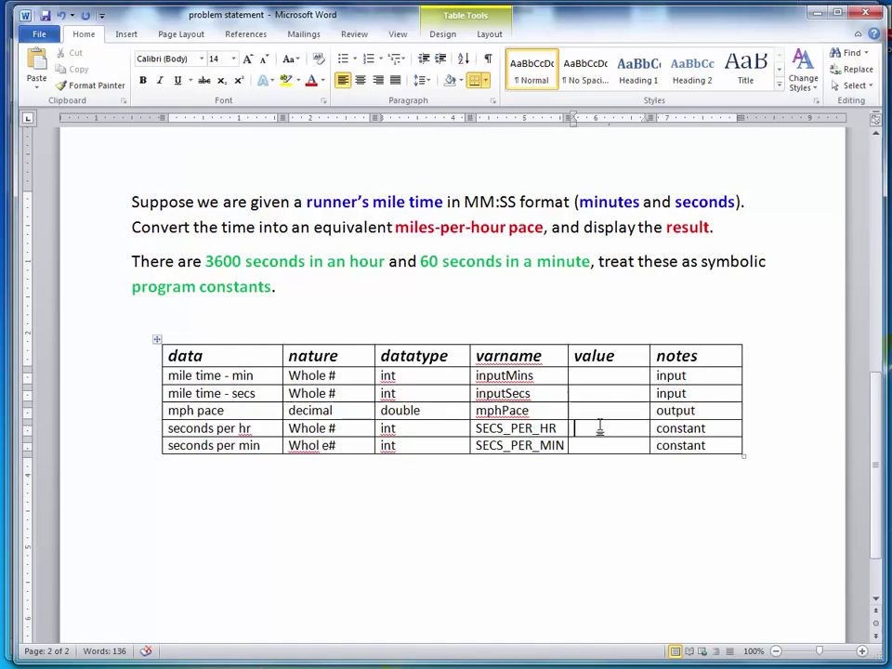
text(3600)
click(599, 447)
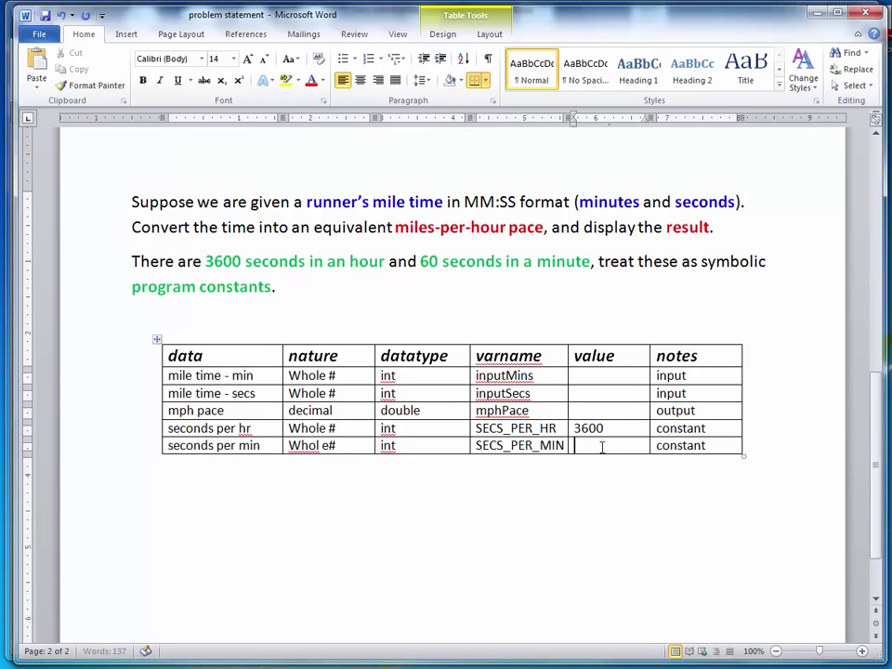
text(60)
text(??)
click(587, 393)
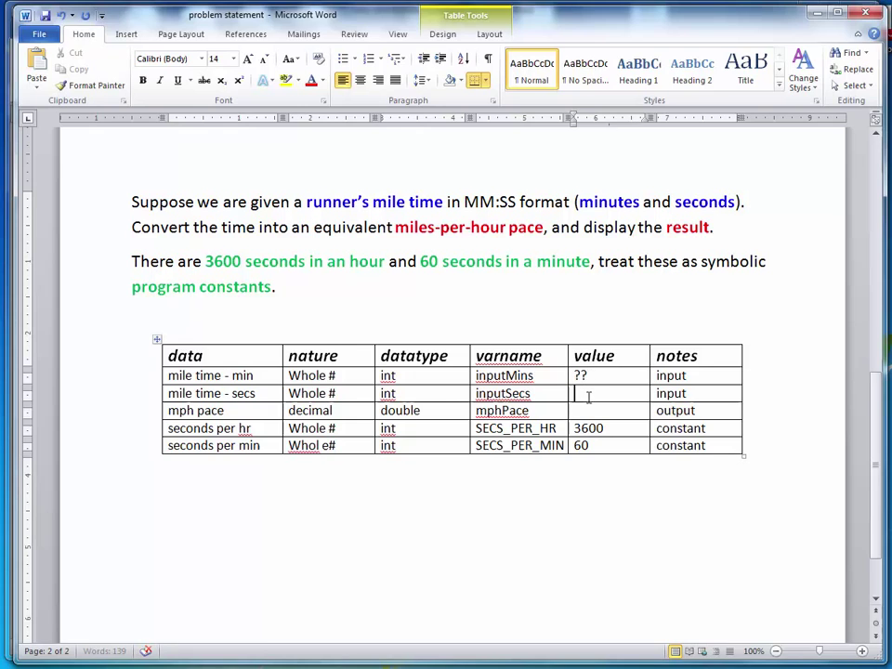
text(??)
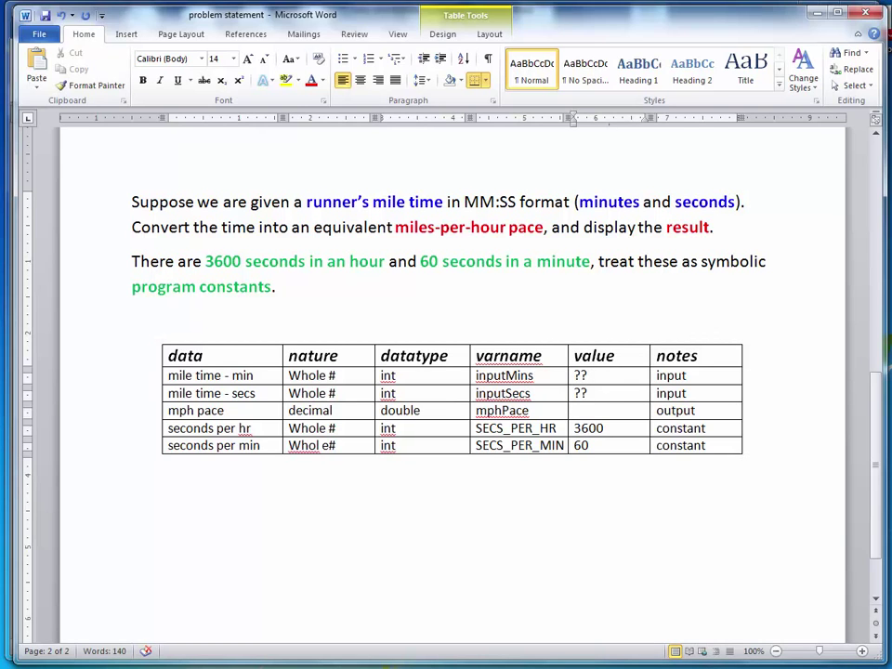
click(595, 416)
text(calcualted)
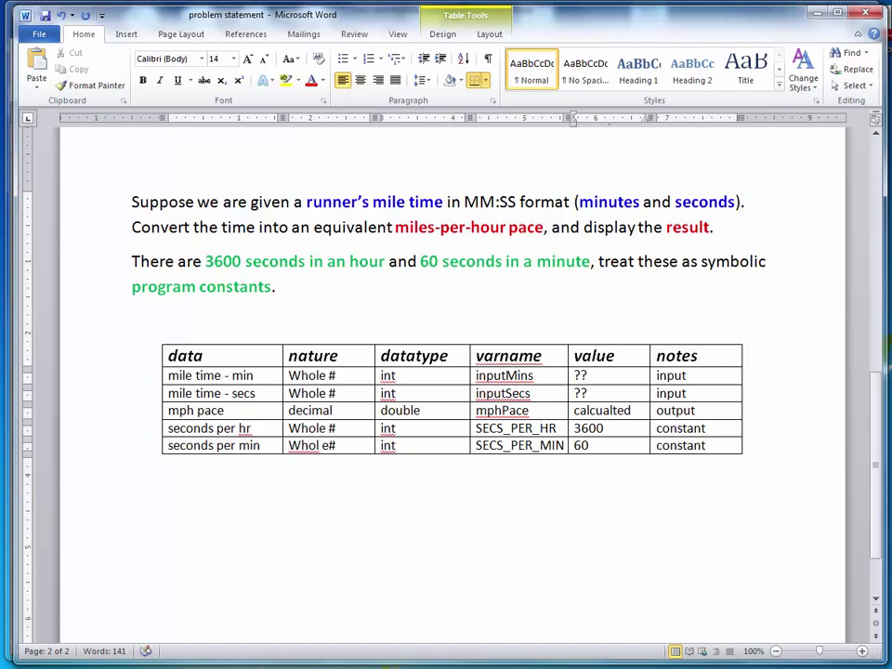